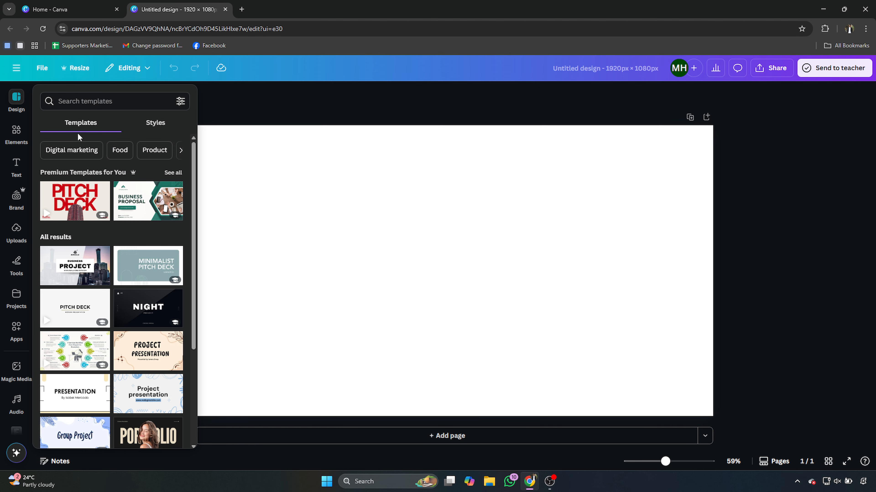
- Add a heading reading "CANADA" to the blank page and set its font to Anton
{"action": "left_click", "coordinate": [15, 166]}
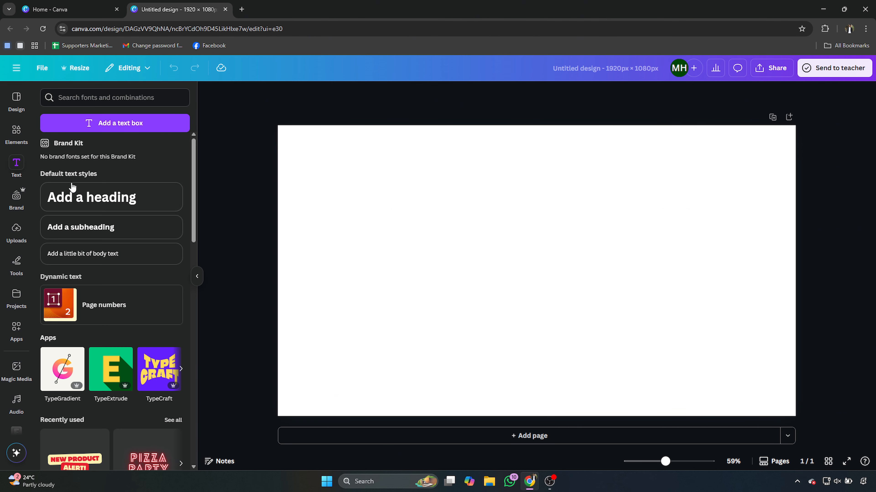
{"action": "left_click", "coordinate": [78, 197]}
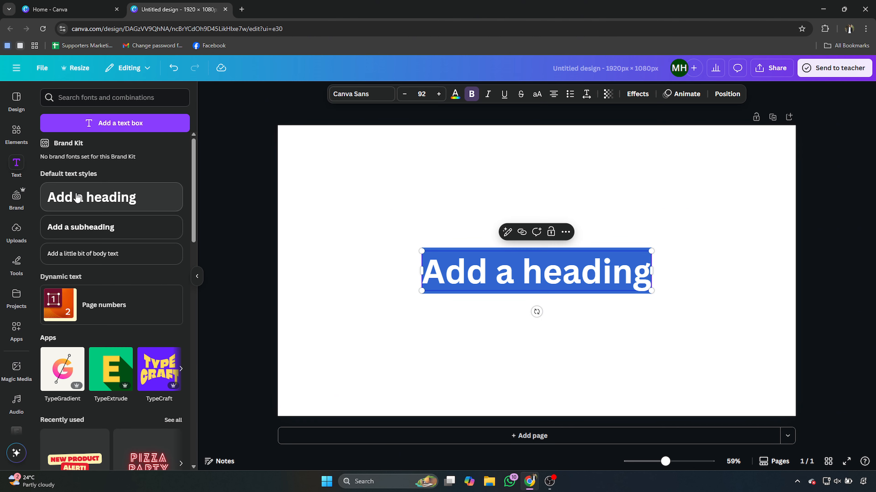
{"action": "type", "text": "CA"}
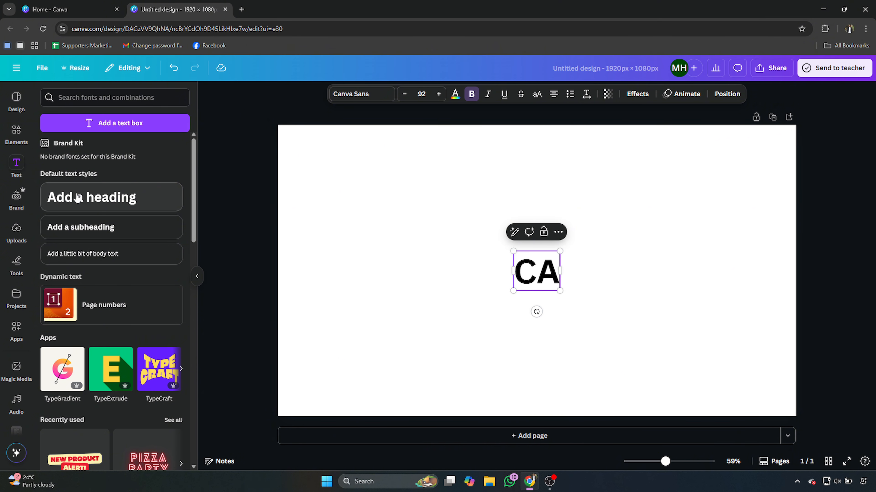
{"action": "type", "text": "NADA"}
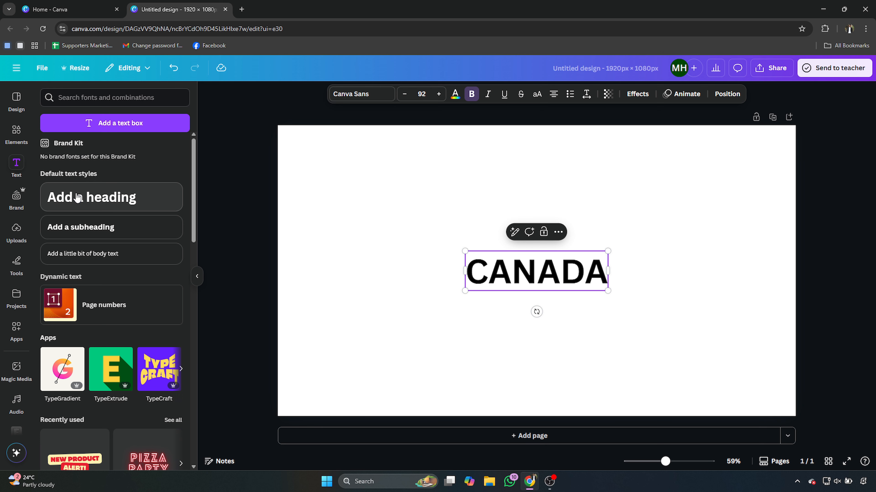
{"action": "left_click", "coordinate": [335, 96]}
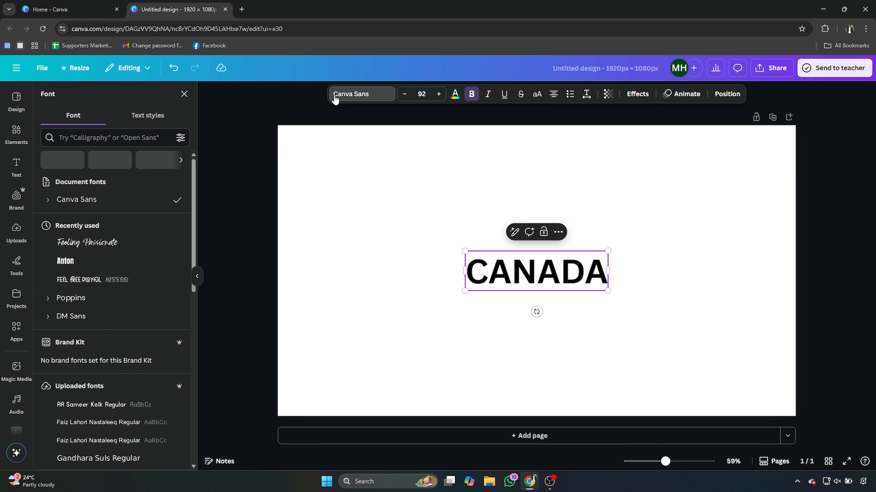
{"action": "left_click", "coordinate": [85, 260]}
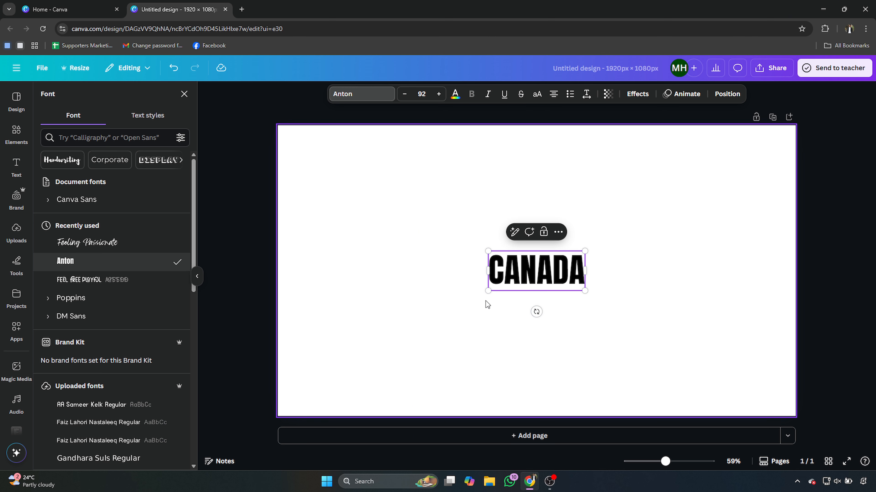
- Enlarge the CANADA heading to font size 316 so it spans most of the page width
{"action": "left_click_drag", "start_coordinate": [487, 291], "coordinate": [405, 325]}
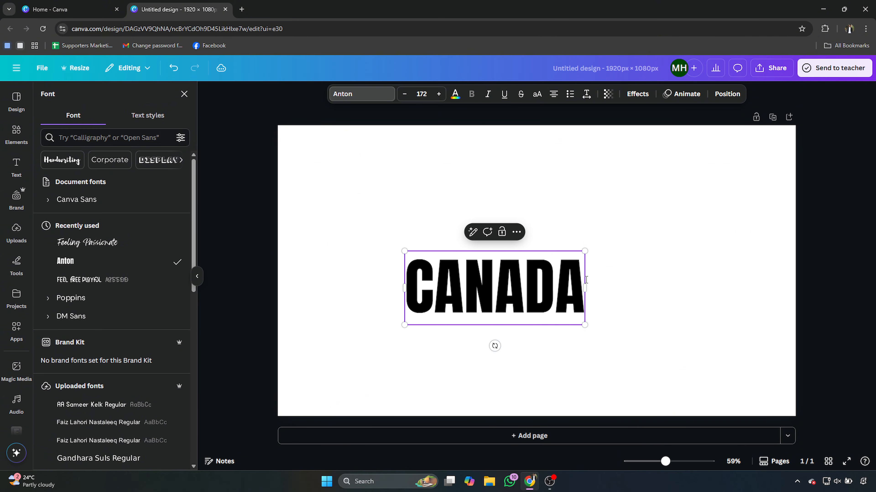
{"action": "left_click_drag", "start_coordinate": [584, 251], "coordinate": [685, 205]}
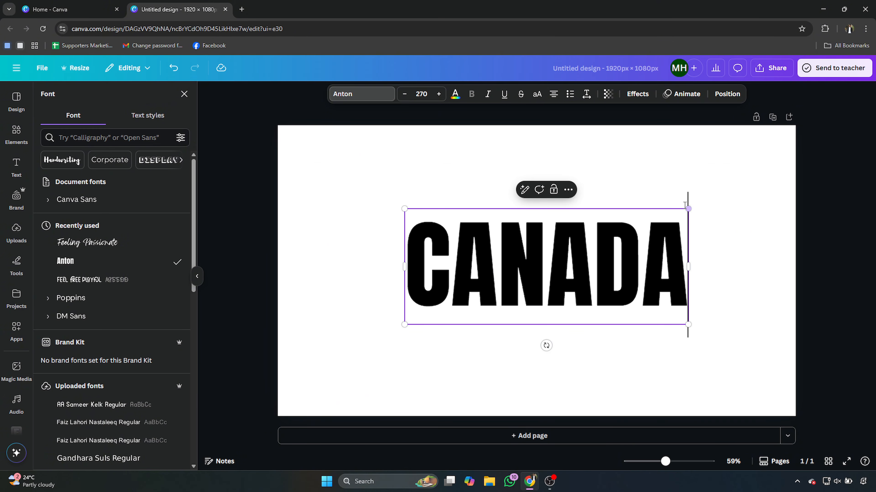
{"action": "left_click_drag", "start_coordinate": [404, 324], "coordinate": [365, 340]}
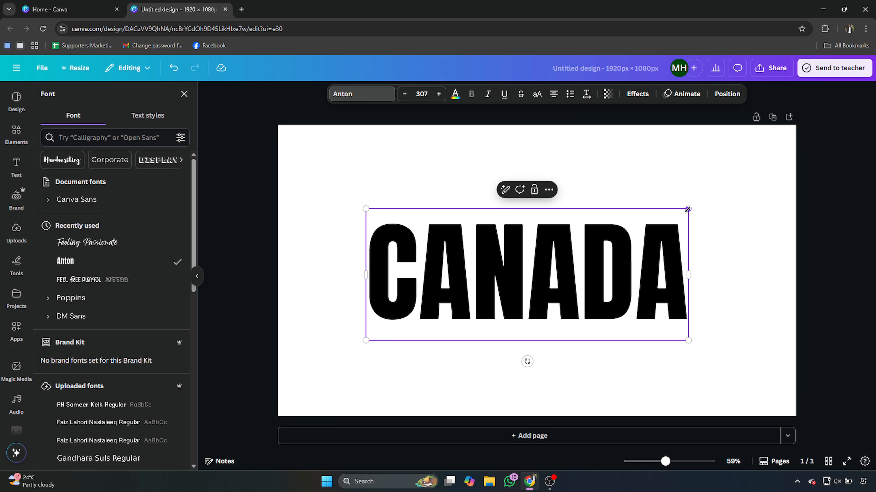
{"action": "left_click_drag", "start_coordinate": [687, 209], "coordinate": [696, 205]}
- Change the CANADA heading's text color to white and deselect it
{"action": "double_click", "coordinate": [511, 261]}
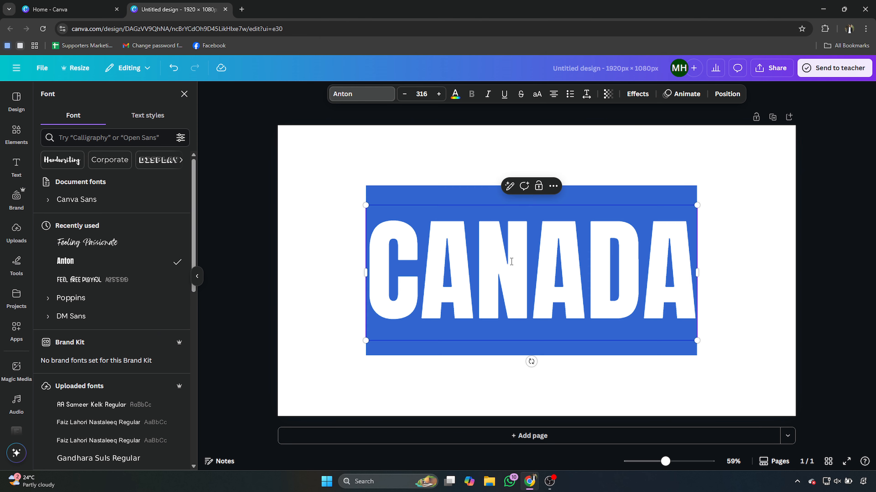
{"action": "left_click", "coordinate": [455, 95]}
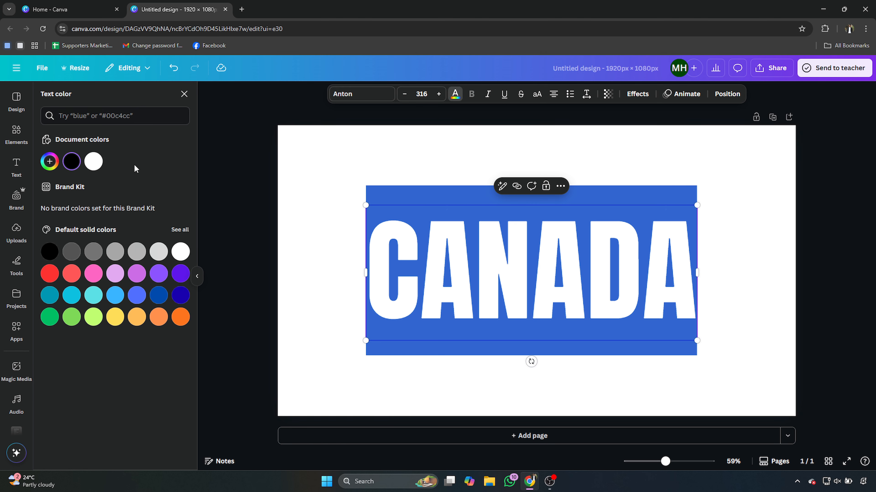
{"action": "left_click", "coordinate": [93, 161]}
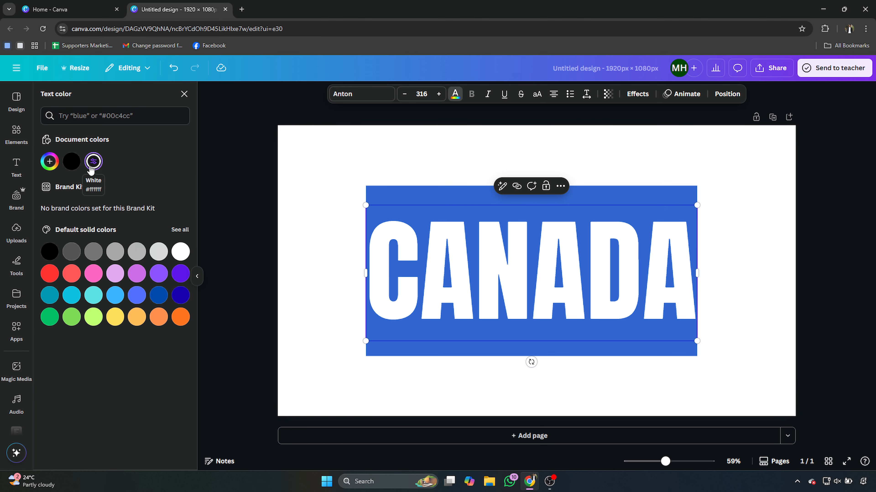
{"action": "left_click", "coordinate": [470, 166]}
- Download the design as a PNG with a transparent background
{"action": "left_click", "coordinate": [774, 72]}
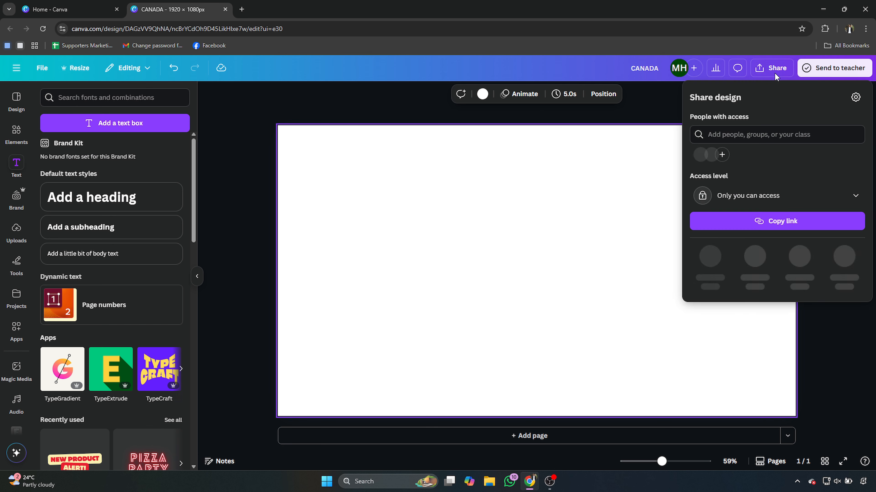
{"action": "left_click", "coordinate": [717, 256]}
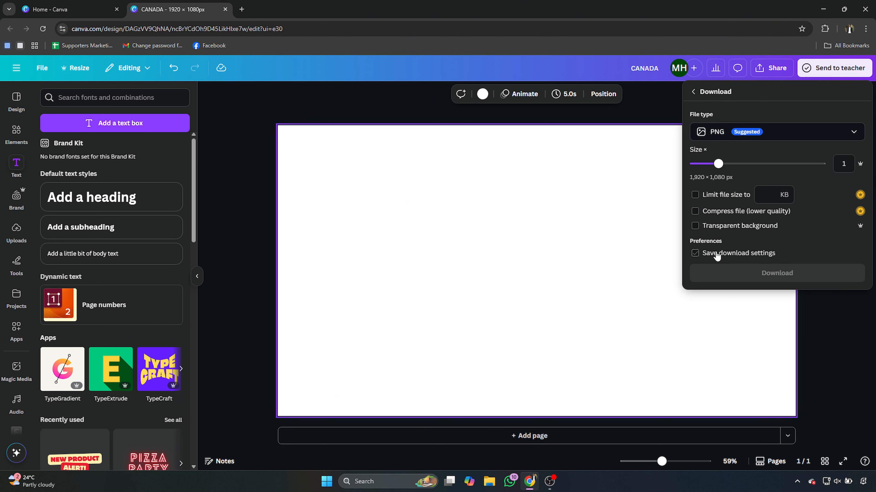
{"action": "left_click", "coordinate": [696, 226]}
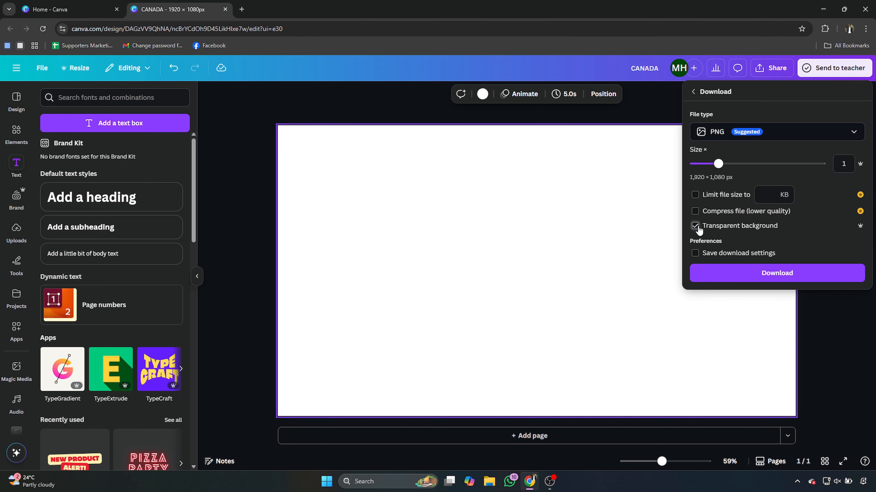
{"action": "left_click", "coordinate": [715, 267]}
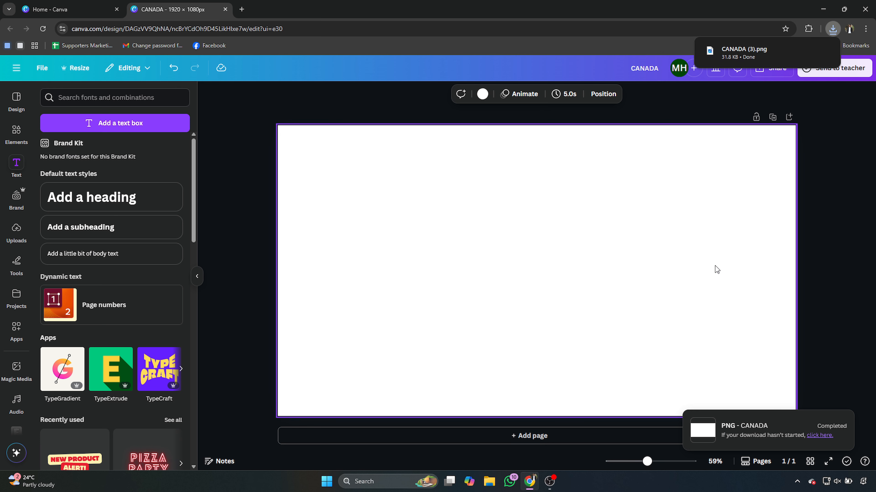
- Upload the downloaded CANADA (3).png into the design's uploaded images
{"action": "left_click", "coordinate": [24, 231]}
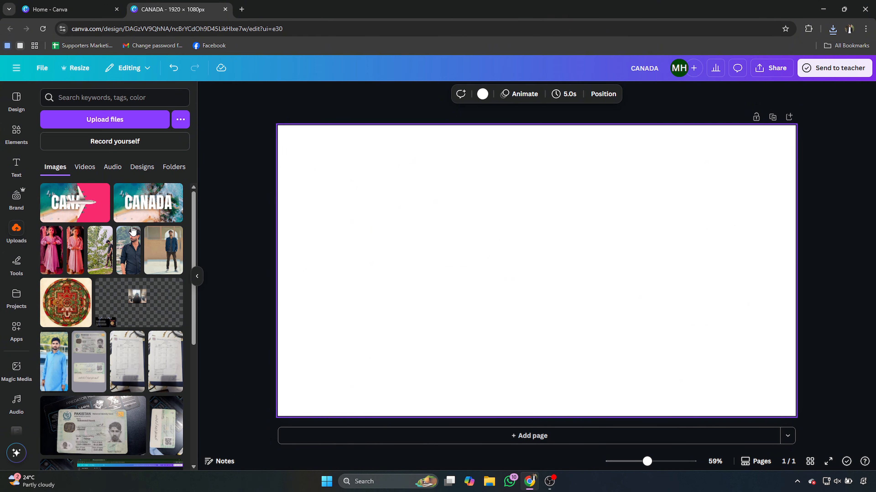
{"action": "left_click", "coordinate": [832, 29]}
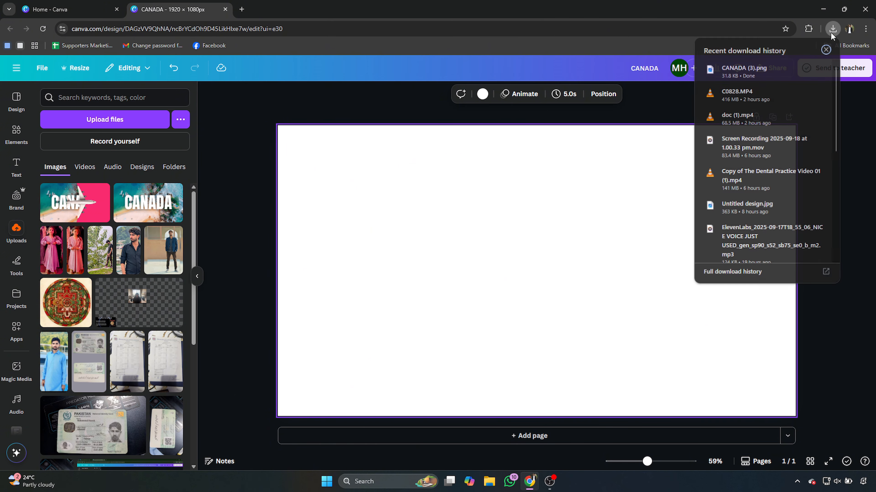
{"action": "left_click_drag", "start_coordinate": [744, 71], "coordinate": [76, 212]}
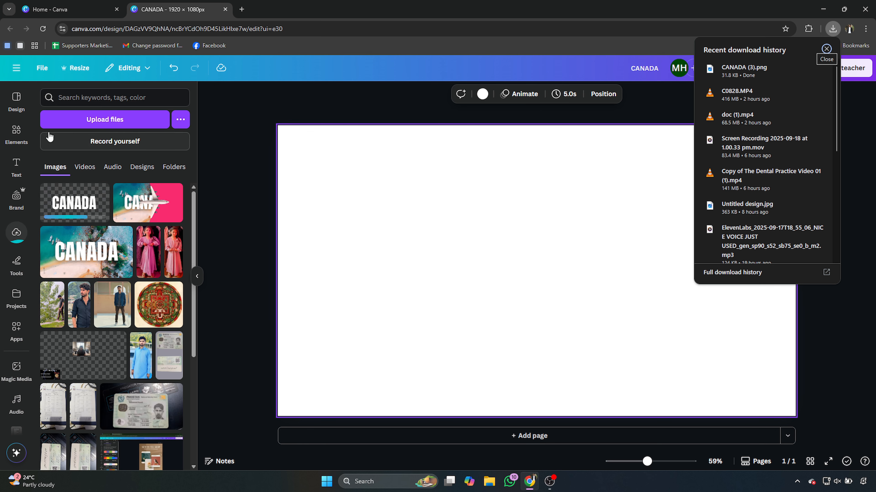
- Search the elements for "river" photos and add the wide river with tree-lined banks under a cloudy blue sky
{"action": "left_click", "coordinate": [16, 130]}
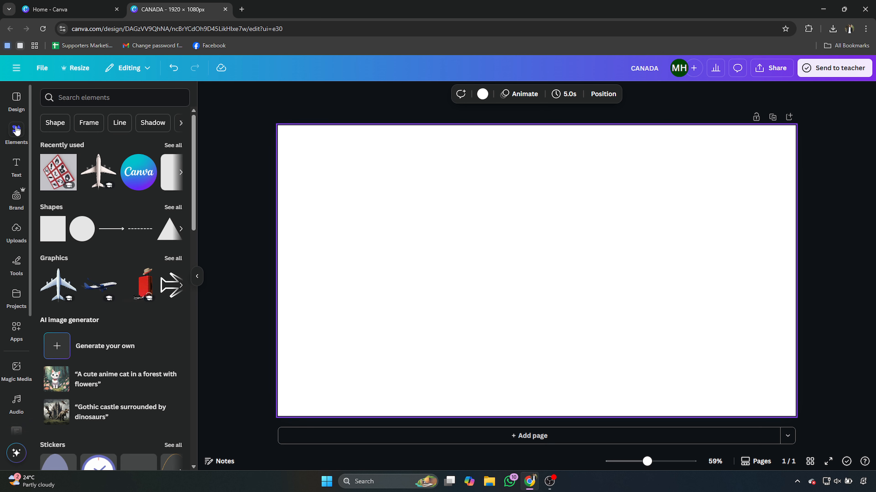
{"action": "left_click", "coordinate": [74, 99]}
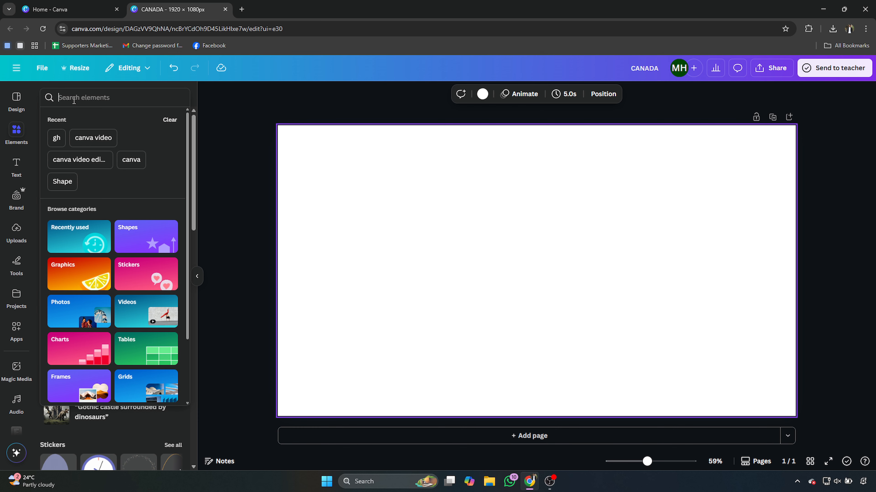
{"action": "type", "text": "riv"}
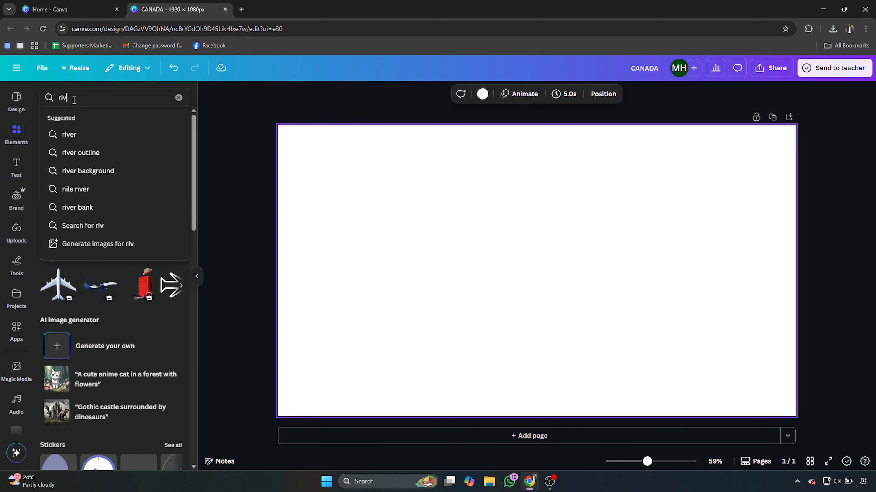
{"action": "type", "text": "er"}
{"action": "key", "text": "Return"}
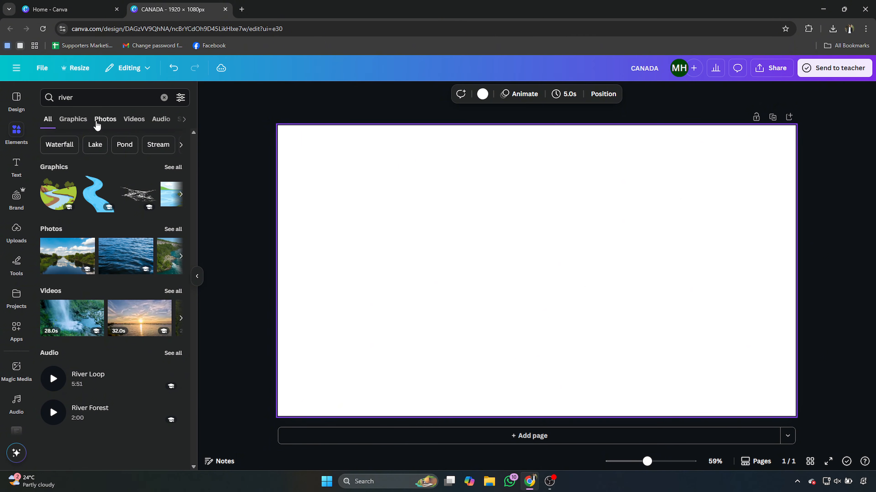
{"action": "left_click", "coordinate": [100, 120]}
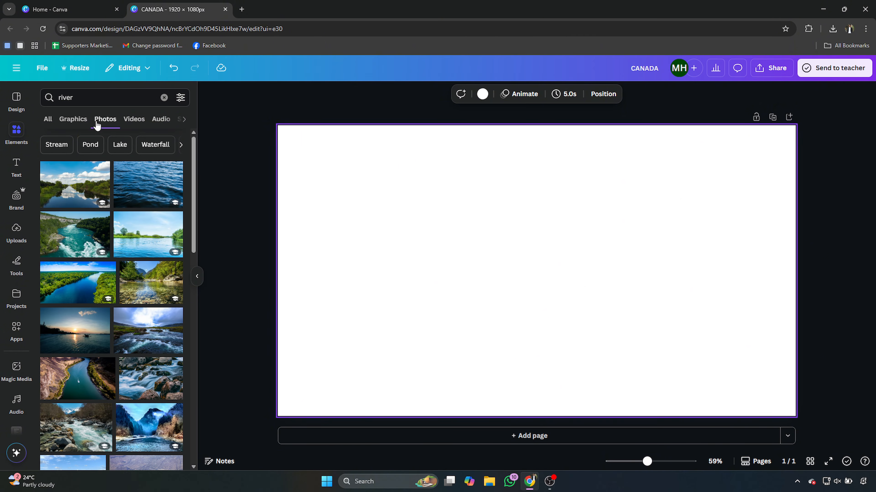
{"action": "scroll", "coordinate": [133, 302], "scroll_direction": "down", "scroll_amount": 10}
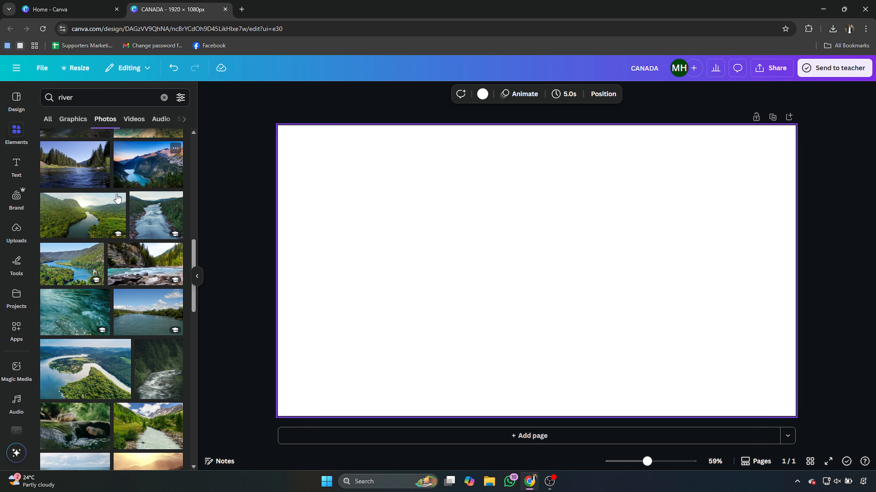
{"action": "left_click", "coordinate": [133, 302]}
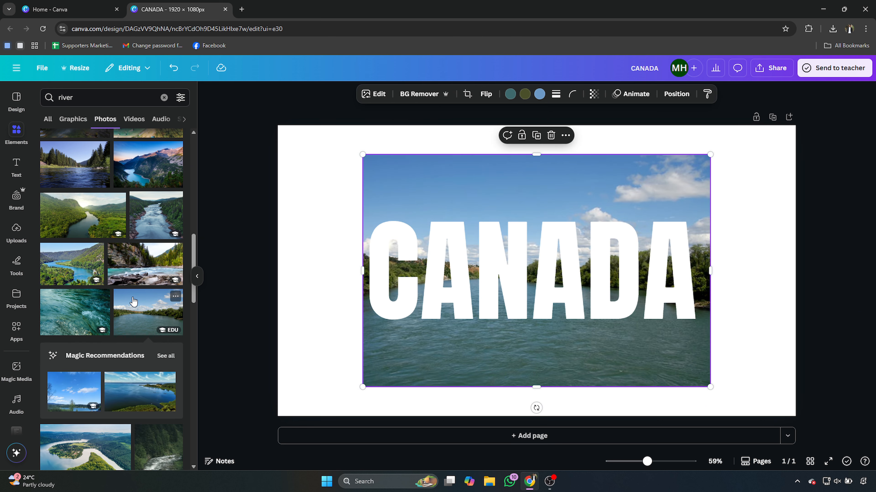
- Delete the CANADA text from the page and set the river photo as the page background
{"action": "left_click", "coordinate": [433, 268]}
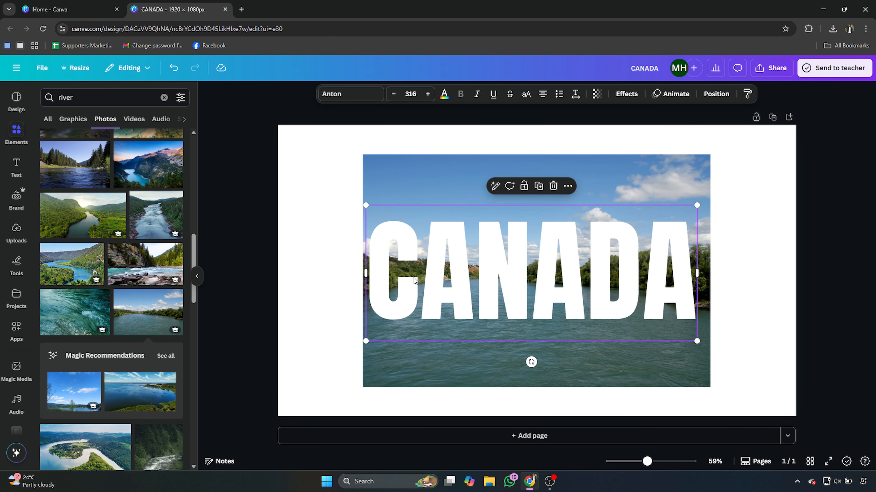
{"action": "key", "text": "Delete"}
{"action": "right_click", "coordinate": [433, 268]}
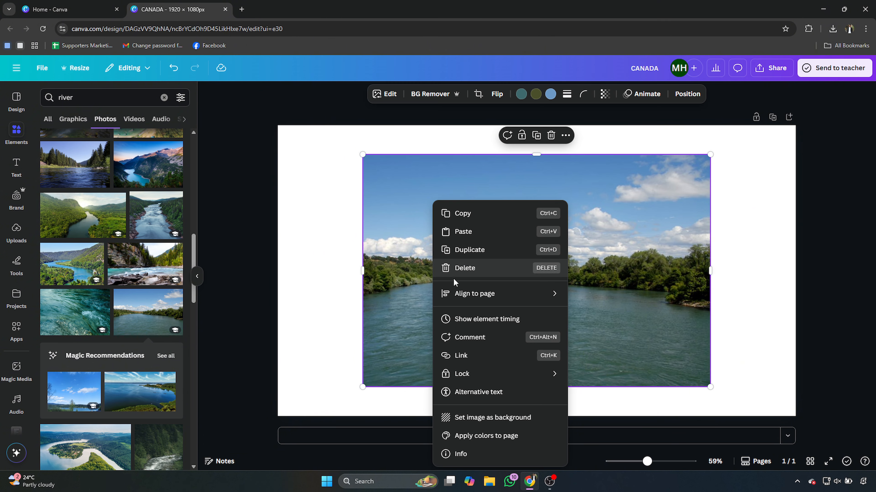
{"action": "left_click", "coordinate": [475, 416]}
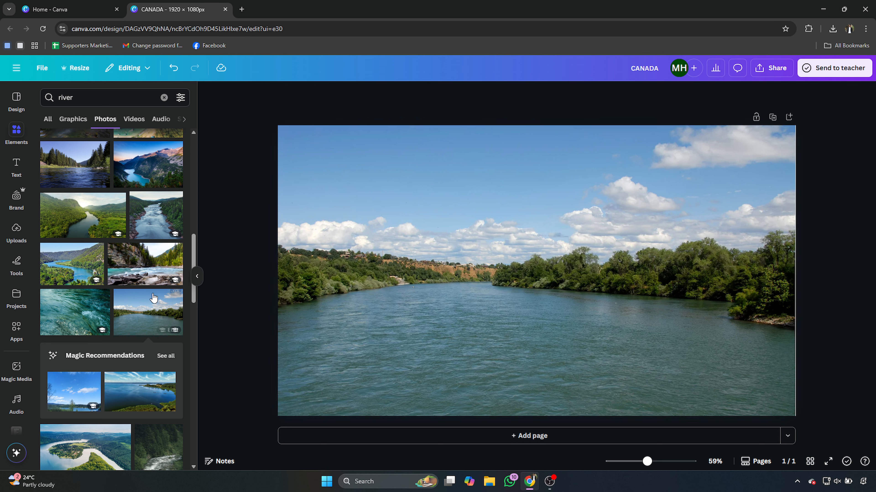
- Find the Transform Image app by searching the apps for "trans" and open it in the design
{"action": "left_click", "coordinate": [13, 331]}
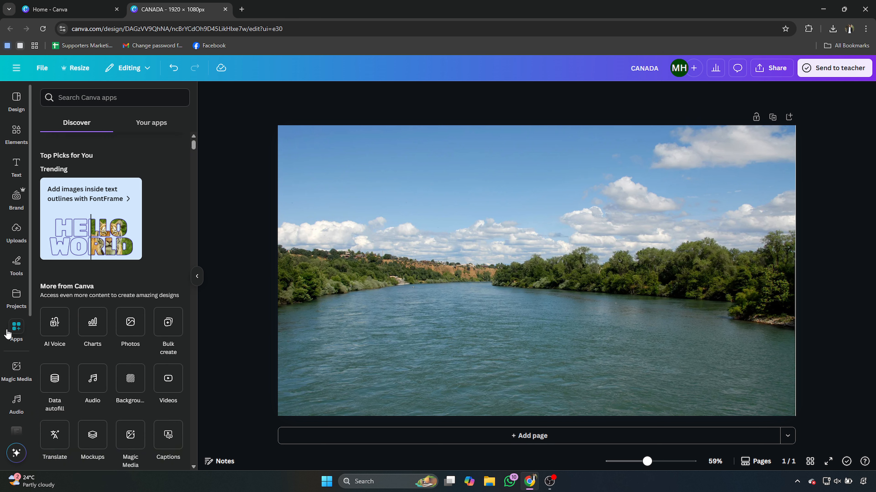
{"action": "left_click", "coordinate": [88, 97]}
{"action": "type", "text": "tra"}
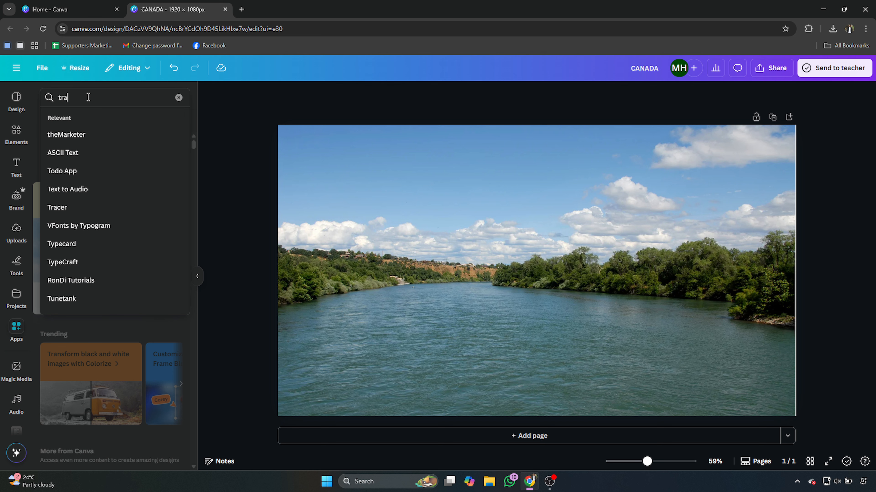
{"action": "type", "text": "ns"}
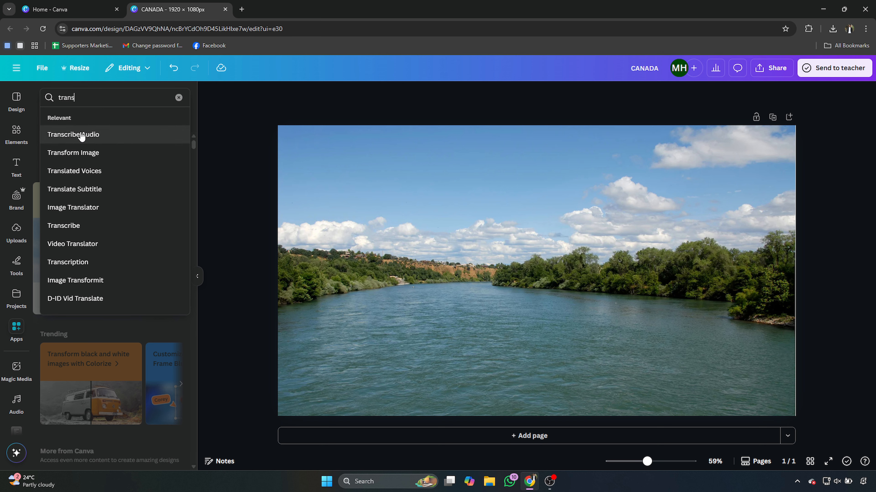
{"action": "left_click", "coordinate": [77, 146]}
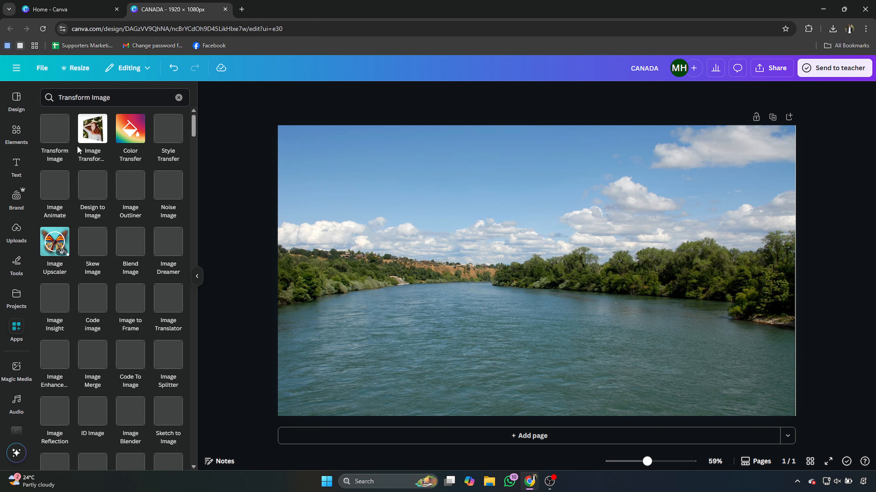
{"action": "left_click", "coordinate": [60, 140]}
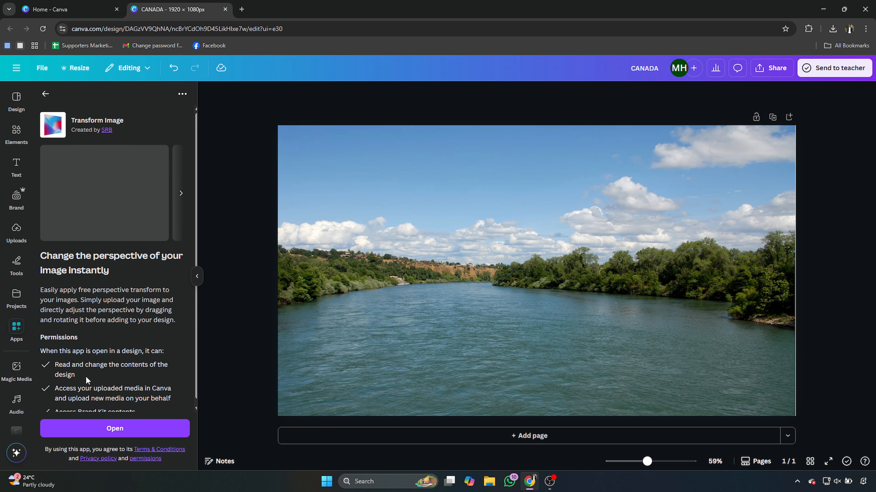
{"action": "left_click", "coordinate": [97, 427]}
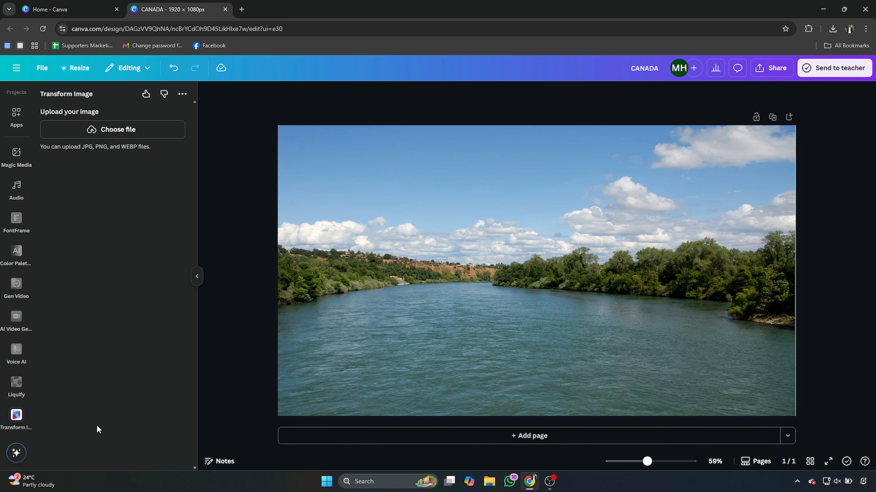
- Load CANADA (3).png into Transform Image, set zoom to 0.57, tilt it so the first letter looks closest, and add it to the design
{"action": "left_click", "coordinate": [107, 135]}
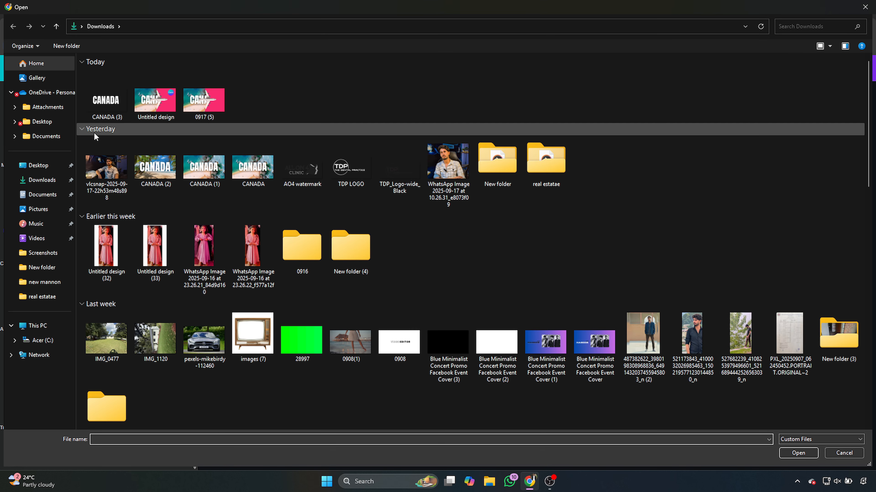
{"action": "double_click", "coordinate": [100, 110]}
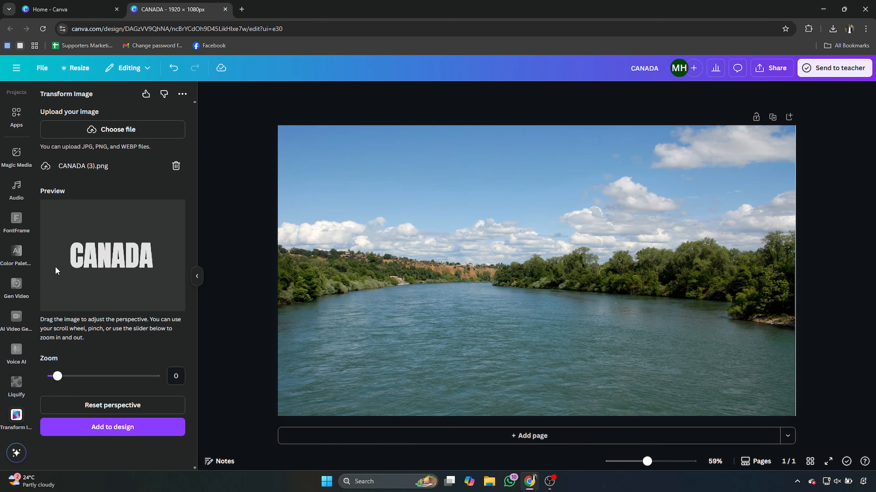
{"action": "left_click_drag", "start_coordinate": [56, 379], "coordinate": [63, 384]}
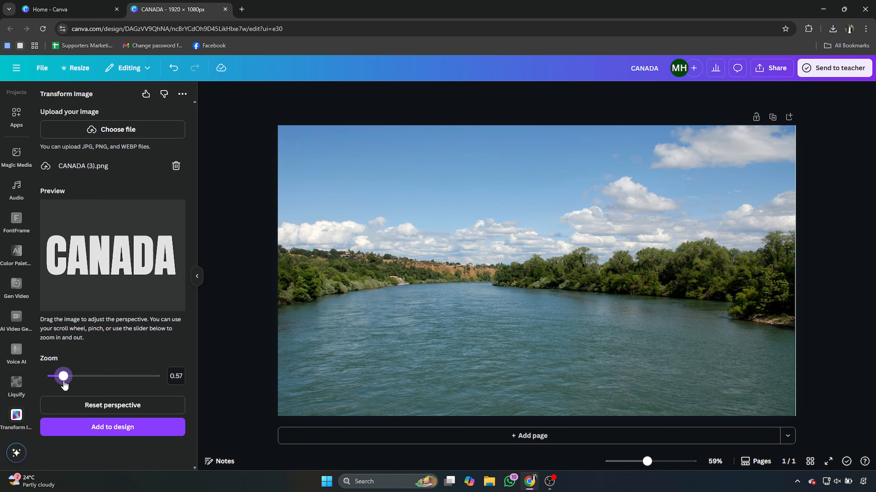
{"action": "left_click_drag", "start_coordinate": [54, 275], "coordinate": [97, 274]}
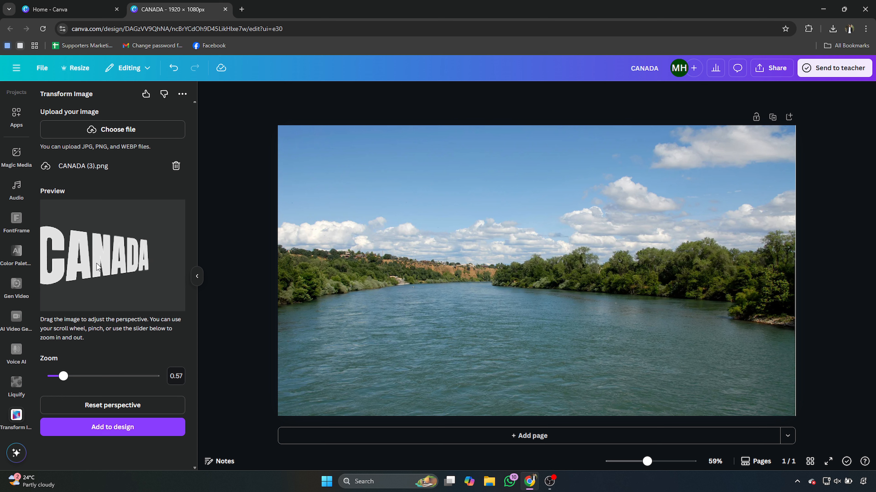
{"action": "left_click", "coordinate": [90, 423]}
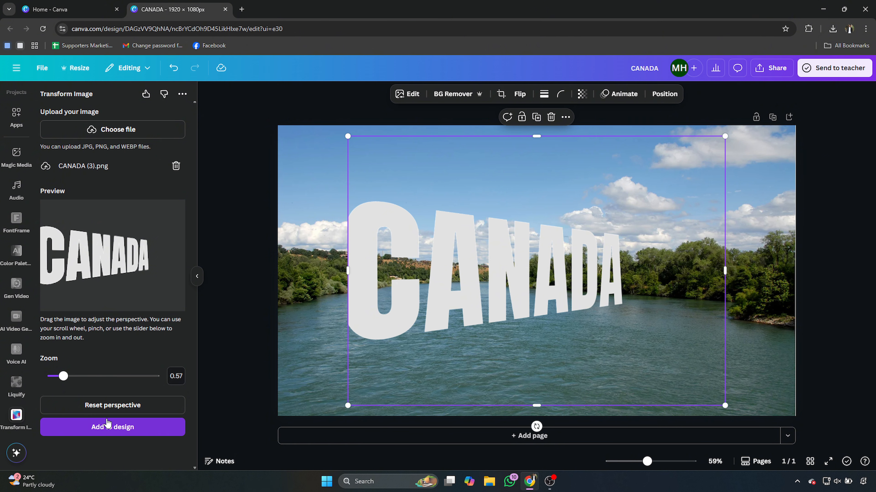
- Crop the empty margins to the right of, below and above the lettering in the CANADA image
{"action": "left_click_drag", "start_coordinate": [725, 271], "coordinate": [629, 270]}
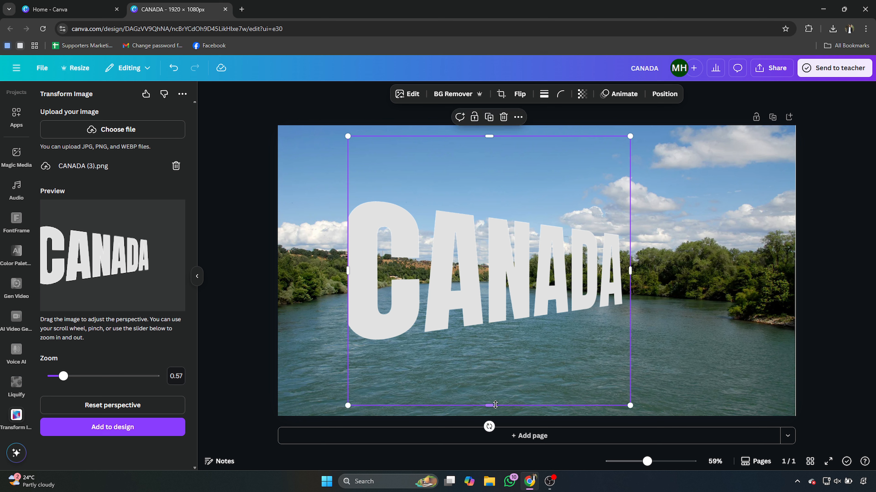
{"action": "left_click_drag", "start_coordinate": [491, 405], "coordinate": [499, 347]}
{"action": "left_click_drag", "start_coordinate": [488, 136], "coordinate": [486, 190]}
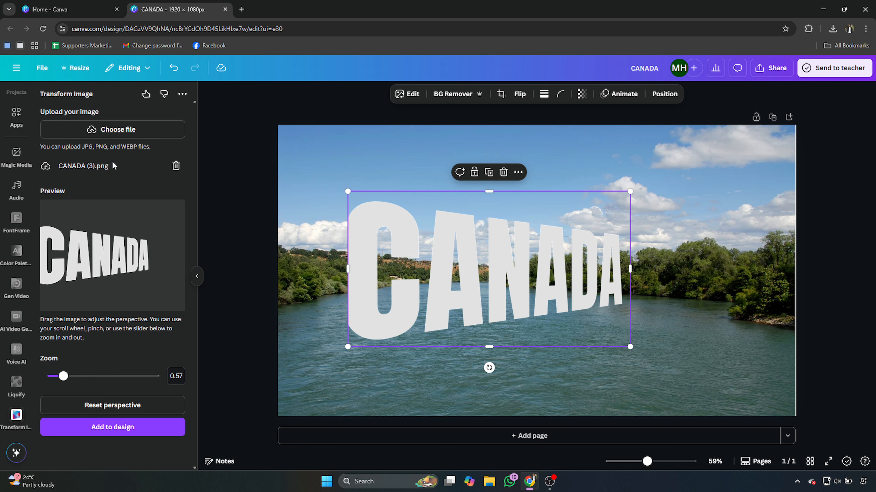
- Search the elements for "shadow" and add the wide, thin black gradient shadow graphic to the page
{"action": "scroll", "coordinate": [15, 166], "scroll_direction": "up", "scroll_amount": 5}
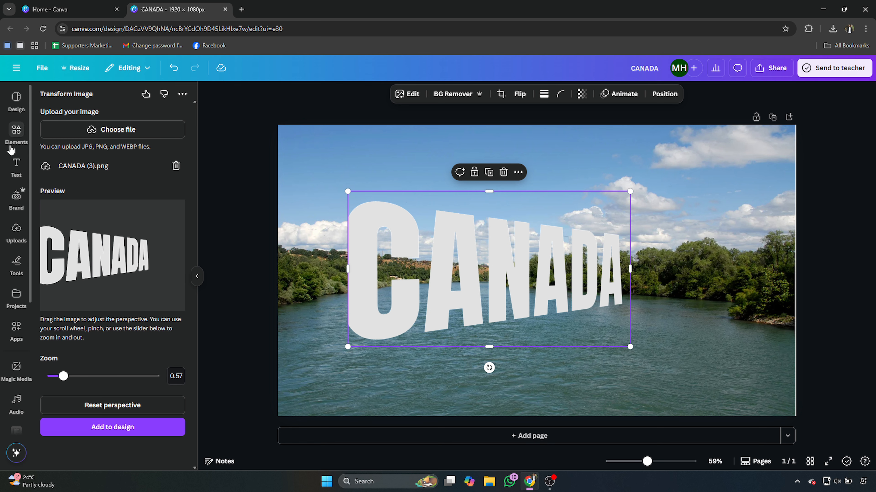
{"action": "left_click", "coordinate": [11, 148]}
{"action": "left_click", "coordinate": [164, 98]}
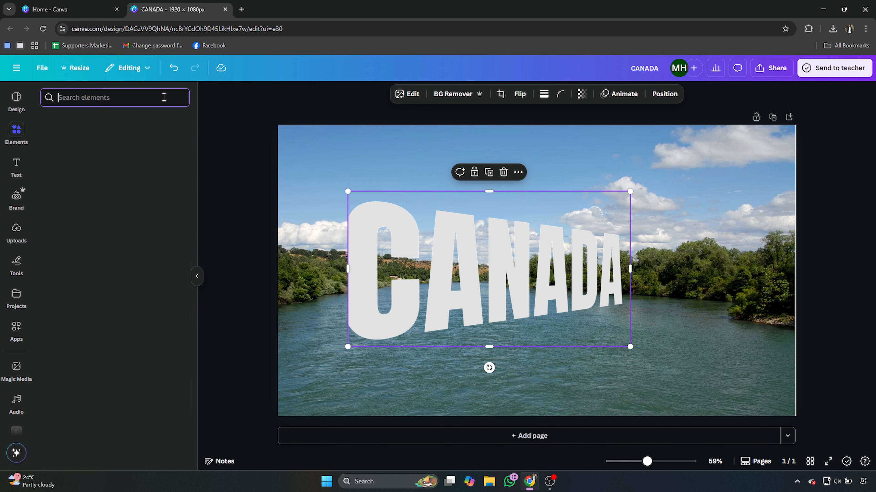
{"action": "type", "text": "sha"}
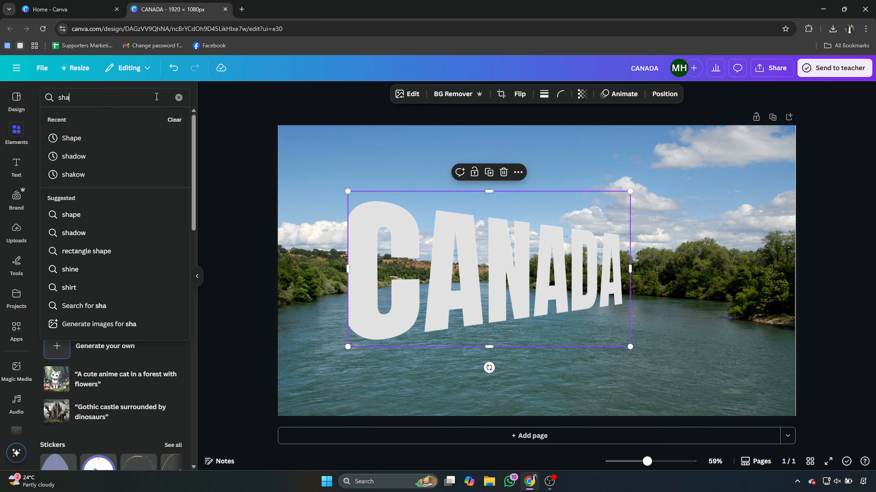
{"action": "type", "text": "dow"}
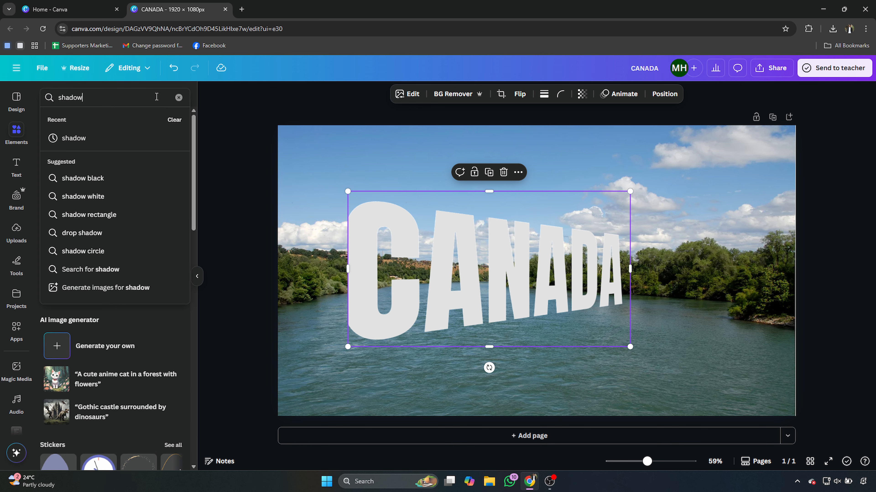
{"action": "key", "text": "Return"}
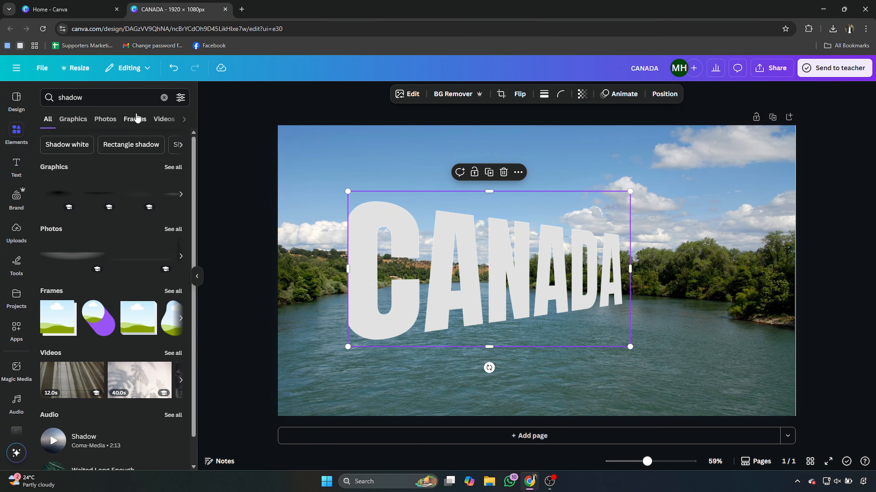
{"action": "left_click", "coordinate": [96, 193]}
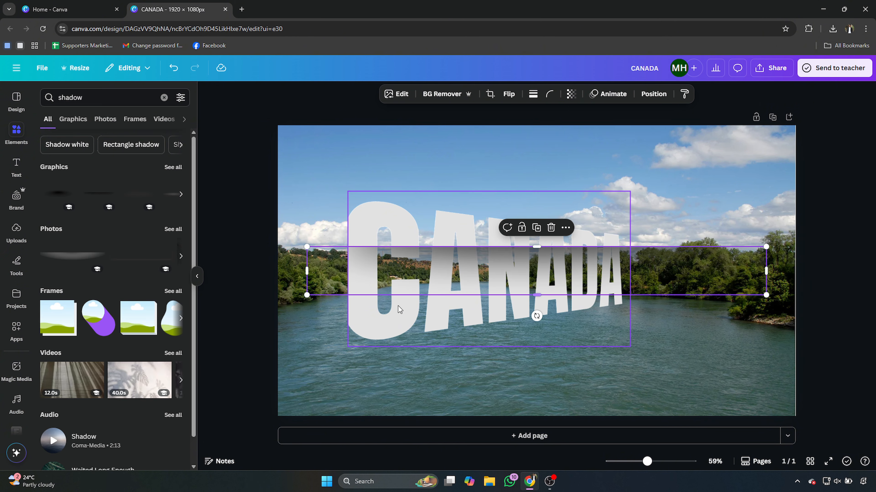
- Narrow and tilt the shadow to follow the slanted base of the CANADA lettering, place it there and send it behind the text
{"action": "left_click_drag", "start_coordinate": [408, 284], "coordinate": [422, 332]}
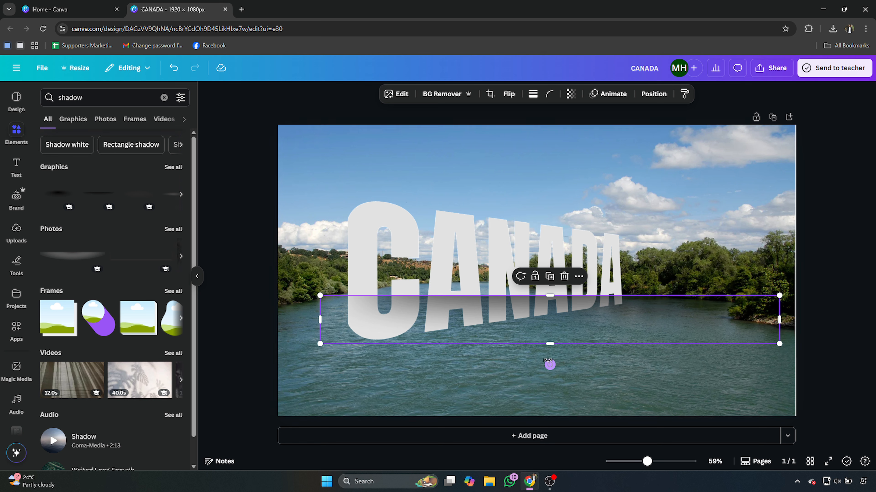
{"action": "left_click_drag", "start_coordinate": [549, 365], "coordinate": [561, 364]}
{"action": "left_click_drag", "start_coordinate": [771, 260], "coordinate": [666, 289]}
{"action": "left_click_drag", "start_coordinate": [327, 379], "coordinate": [347, 373]}
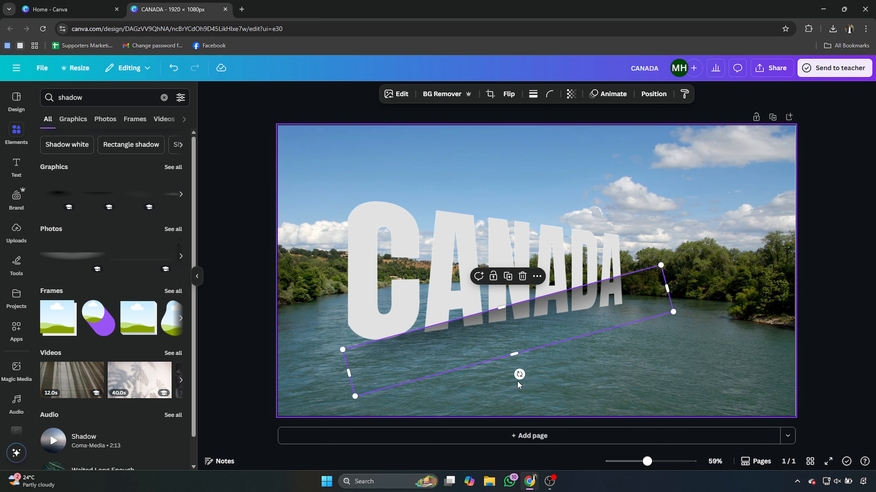
{"action": "left_click_drag", "start_coordinate": [519, 375], "coordinate": [514, 375]}
{"action": "left_click_drag", "start_coordinate": [521, 347], "coordinate": [519, 343]}
{"action": "left_click_drag", "start_coordinate": [535, 311], "coordinate": [529, 332]}
{"action": "key", "text": "ctrl+["}
- Duplicate the CANADA image, flip the copy vertically, and place it tilted beneath the original as a reflection
{"action": "left_click", "coordinate": [456, 255]}
{"action": "key", "text": "ctrl+d"}
{"action": "left_click", "coordinate": [508, 94]}
{"action": "left_click", "coordinate": [527, 136]}
{"action": "left_click_drag", "start_coordinate": [493, 276], "coordinate": [495, 339]}
{"action": "key", "text": "shift+Up"}
{"action": "key", "text": "shift+Up"}
{"action": "left_click_drag", "start_coordinate": [499, 433], "coordinate": [509, 433]}
{"action": "left_click_drag", "start_coordinate": [493, 376], "coordinate": [495, 419]}
- Move the upright CANADA image up slightly, scale it and the flipped copy down, and reposition the copy directly beneath it
{"action": "left_click", "coordinate": [412, 294]}
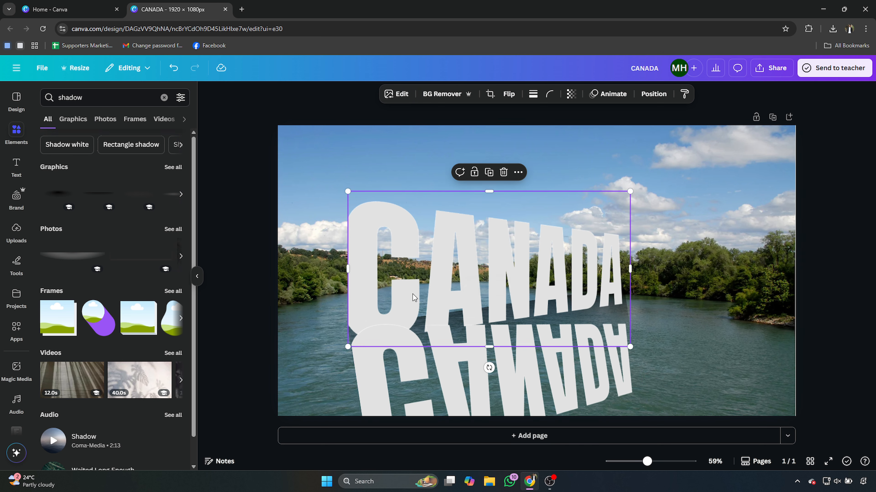
{"action": "left_click_drag", "start_coordinate": [412, 294], "coordinate": [411, 287]}
{"action": "left_click_drag", "start_coordinate": [476, 369], "coordinate": [520, 369]}
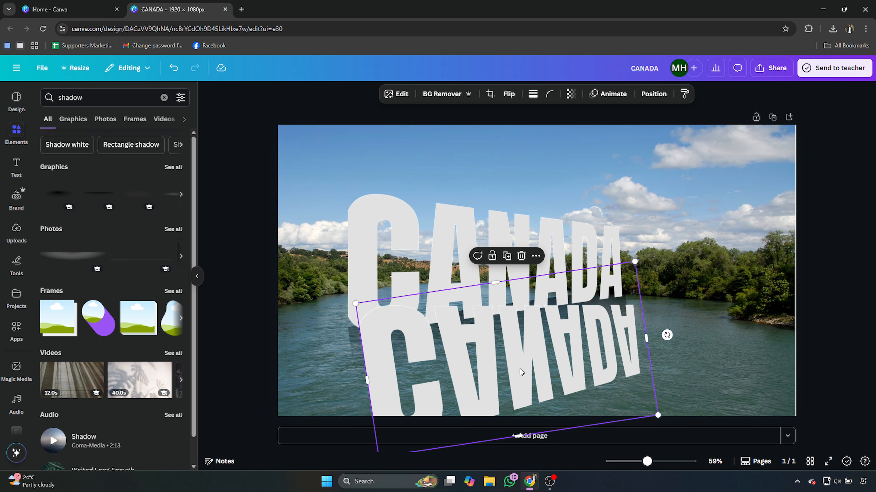
{"action": "left_click", "coordinate": [391, 226]}
{"action": "left_click_drag", "start_coordinate": [348, 184], "coordinate": [369, 195]}
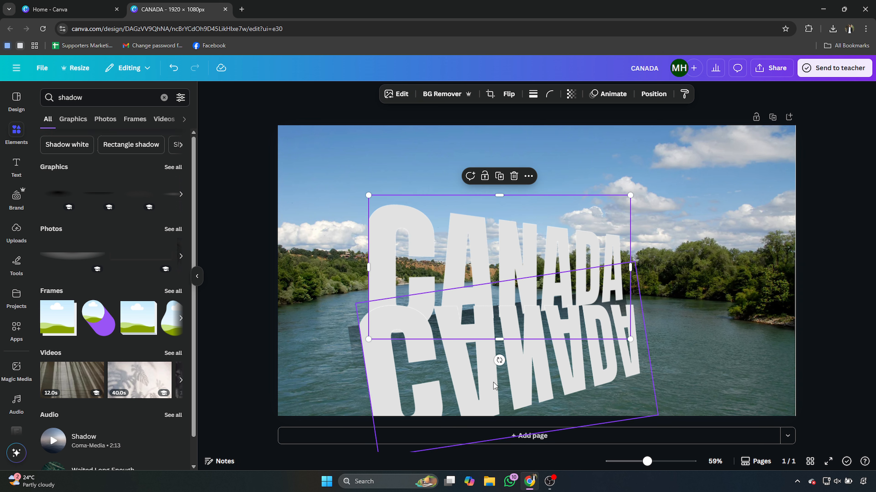
{"action": "left_click", "coordinate": [527, 392]}
{"action": "left_click_drag", "start_coordinate": [657, 415], "coordinate": [632, 407]}
{"action": "left_click_drag", "start_coordinate": [549, 366], "coordinate": [563, 391]}
- Shorten the shadow to the text's width, and rotate the flipped copy counterclockwise so its letters meet the slanted base of the text
{"action": "left_click", "coordinate": [355, 340]}
{"action": "left_click_drag", "start_coordinate": [352, 358], "coordinate": [376, 351]}
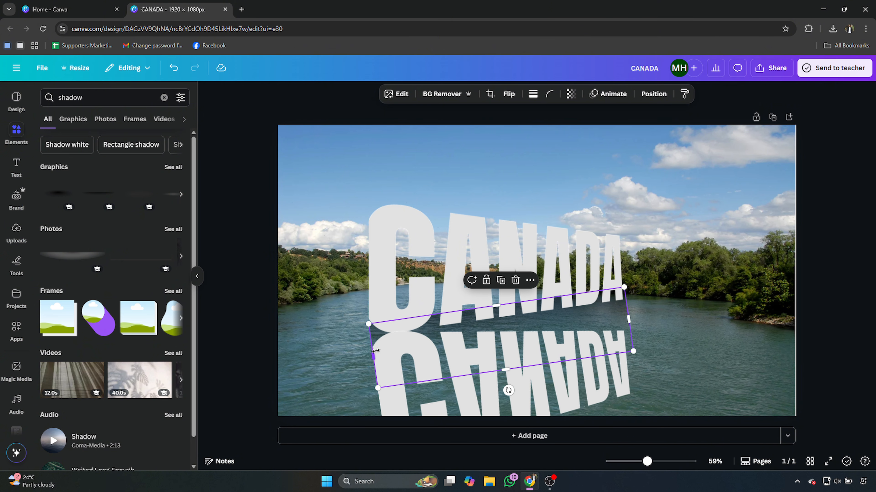
{"action": "left_click_drag", "start_coordinate": [509, 390], "coordinate": [647, 344]}
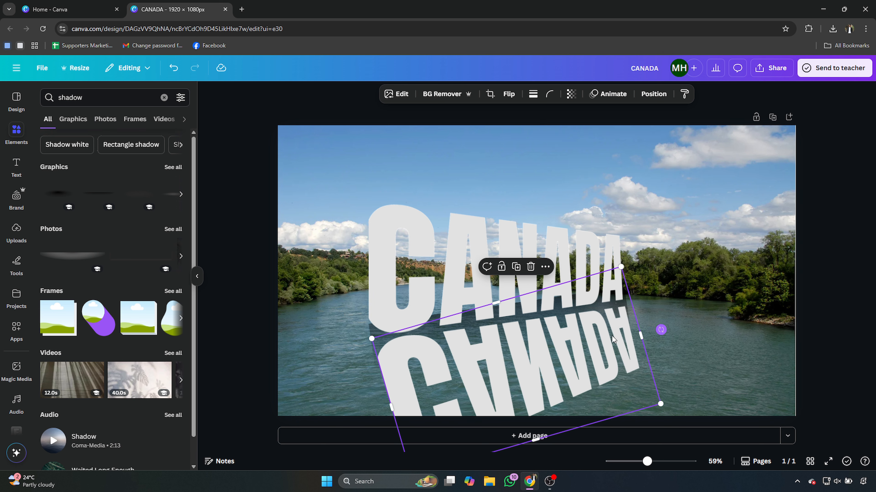
{"action": "left_click_drag", "start_coordinate": [563, 352], "coordinate": [563, 349]}
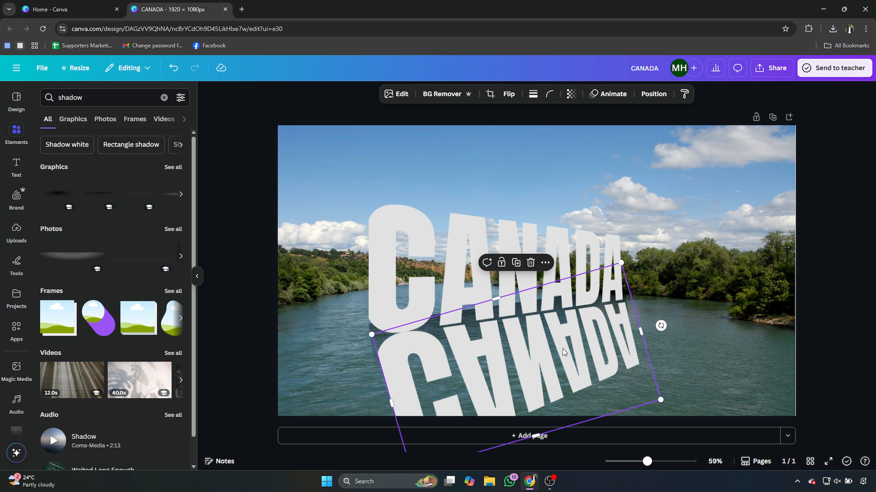
- Open the Liquify effect app for the flipped CANADA copy from its image editing options
{"action": "left_click", "coordinate": [402, 97]}
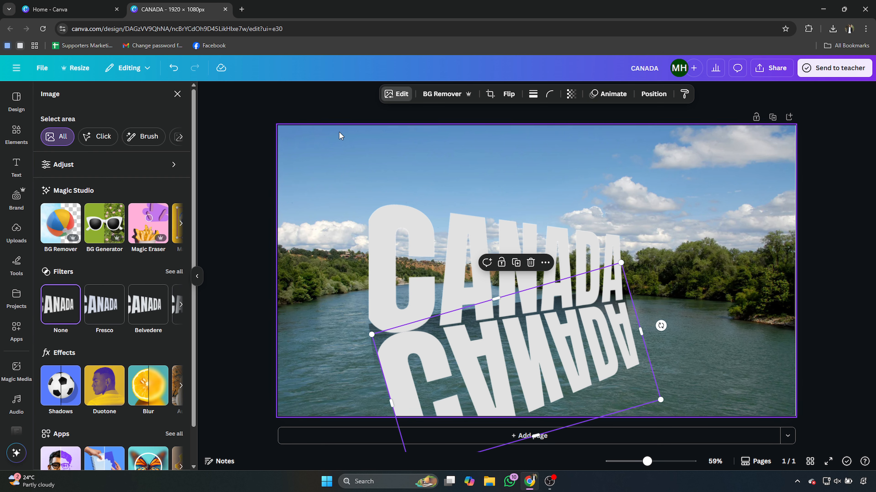
{"action": "scroll", "coordinate": [155, 345], "scroll_direction": "down", "scroll_amount": 2}
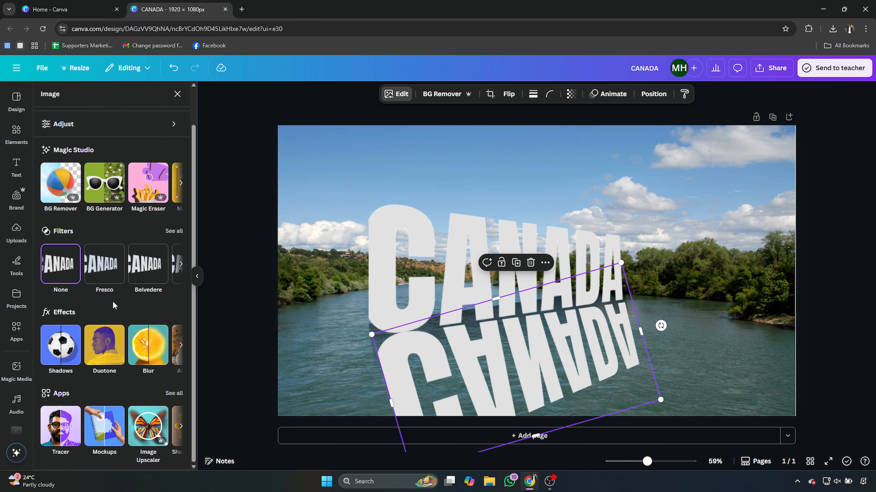
{"action": "left_click", "coordinate": [181, 427]}
{"action": "left_click", "coordinate": [181, 429]}
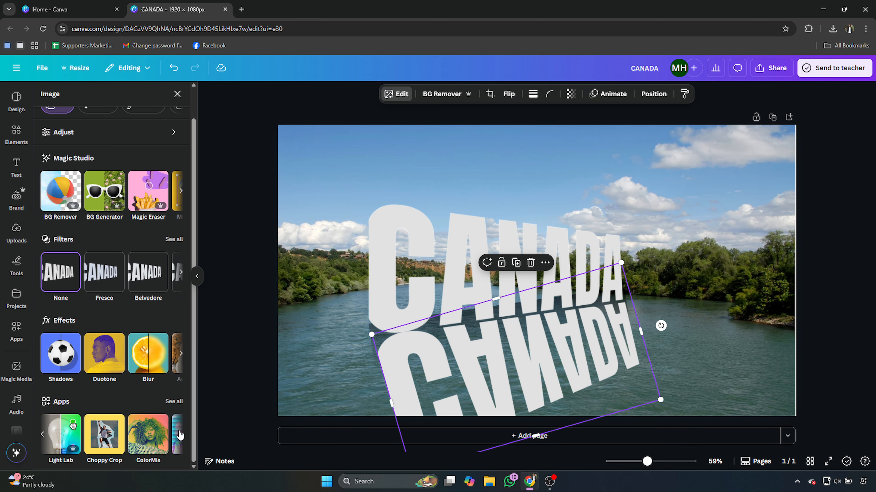
{"action": "left_click", "coordinate": [180, 436]}
{"action": "left_click", "coordinate": [180, 436]}
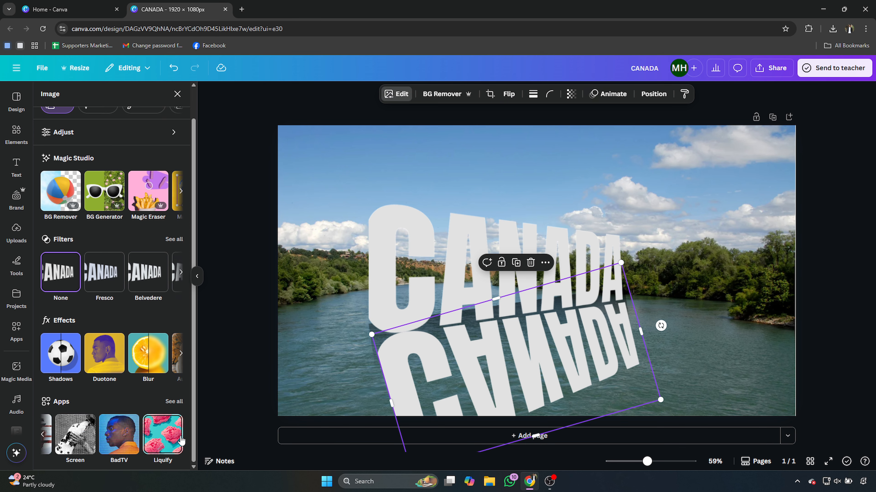
{"action": "left_click", "coordinate": [162, 438]}
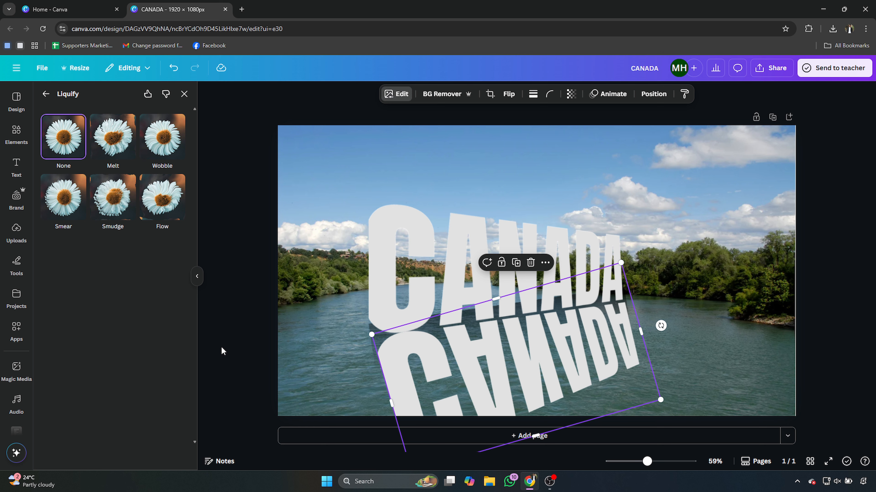
- Apply the Melt effect to the reflection with melt amount 0.15 and melt scale 0.55, and save it
{"action": "left_click", "coordinate": [114, 138]}
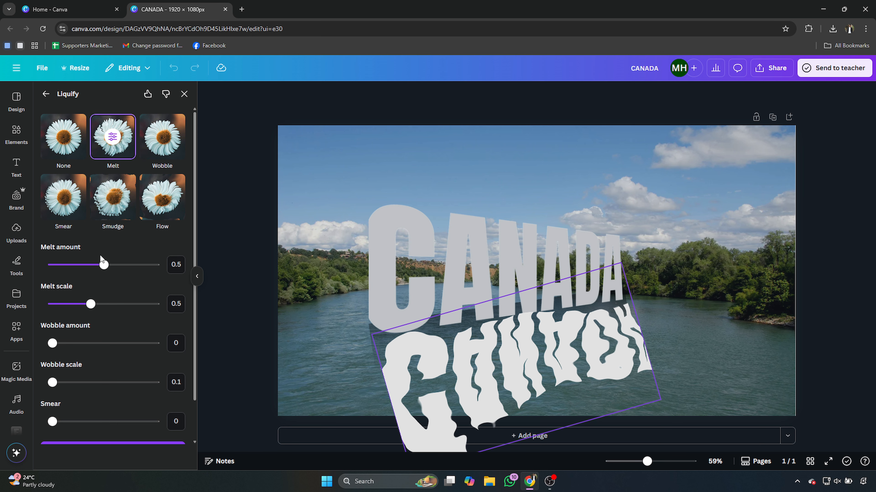
{"action": "left_click_drag", "start_coordinate": [103, 264], "coordinate": [68, 272]}
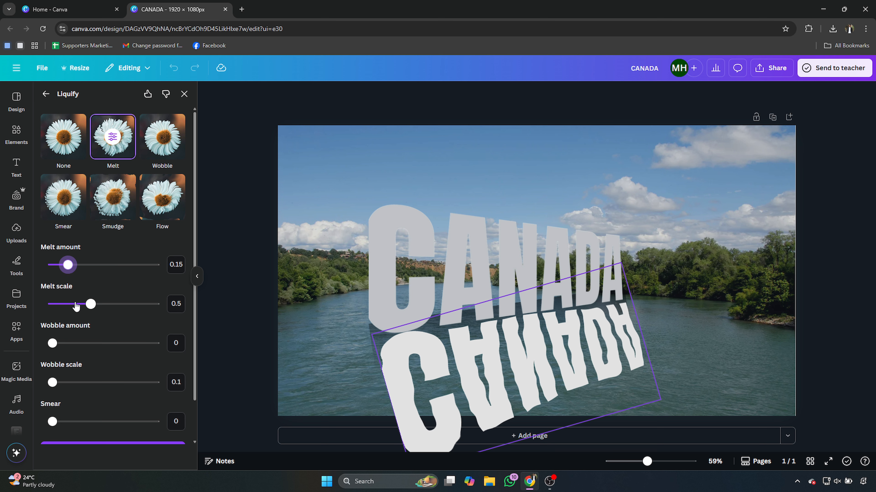
{"action": "mouse_move", "coordinate": [86, 304]}
{"action": "left_mouse_down"}
{"action": "mouse_move", "coordinate": [108, 306]}
{"action": "mouse_move", "coordinate": [97, 306]}
{"action": "left_mouse_up"}
{"action": "scroll", "coordinate": [100, 325], "scroll_direction": "down", "scroll_amount": 2}
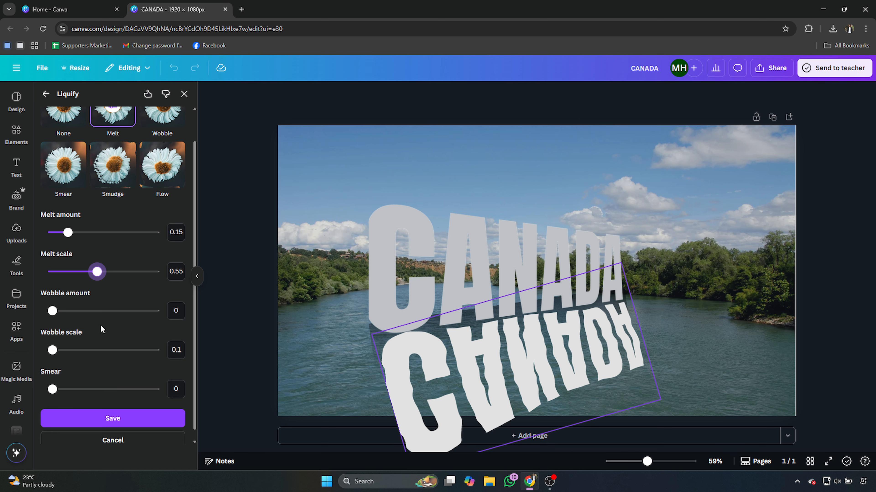
{"action": "left_click", "coordinate": [105, 406]}
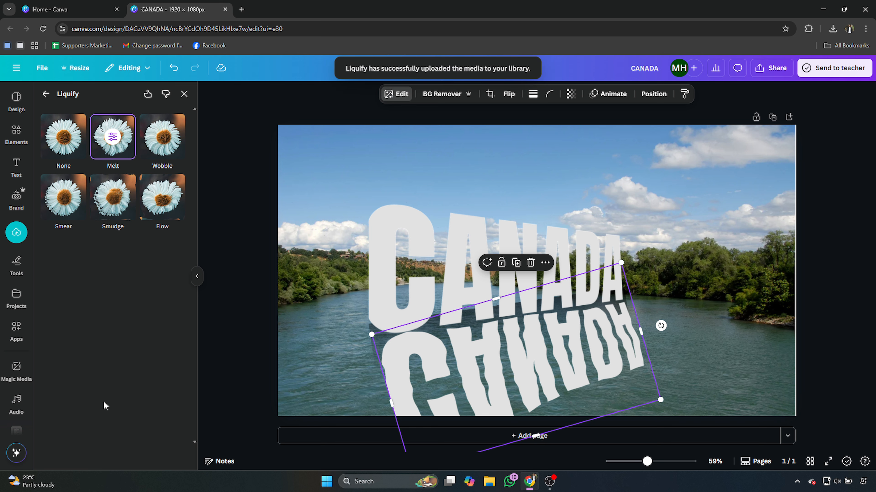
- Set the reflection's transparency to 45 and deselect it
{"action": "left_click", "coordinate": [570, 94]}
{"action": "left_click", "coordinate": [579, 133]}
{"action": "left_click_drag", "start_coordinate": [579, 137], "coordinate": [557, 142]}
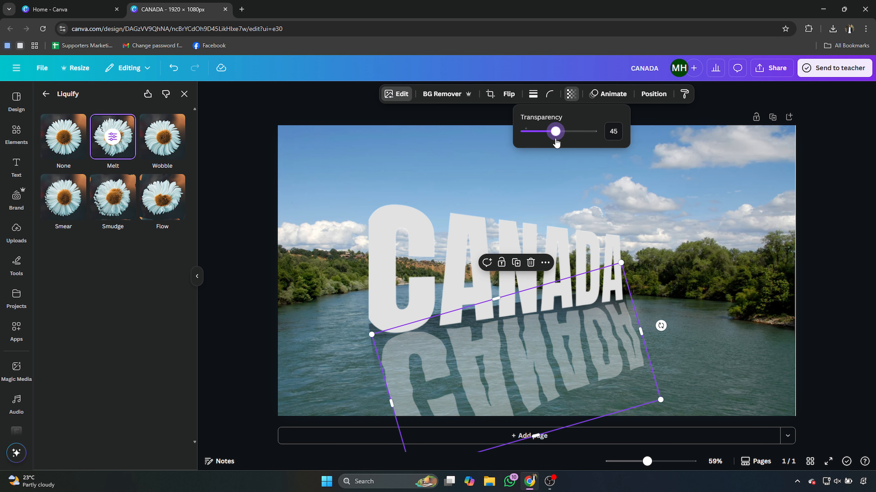
{"action": "left_click", "coordinate": [519, 186]}
{"action": "left_click", "coordinate": [520, 185]}
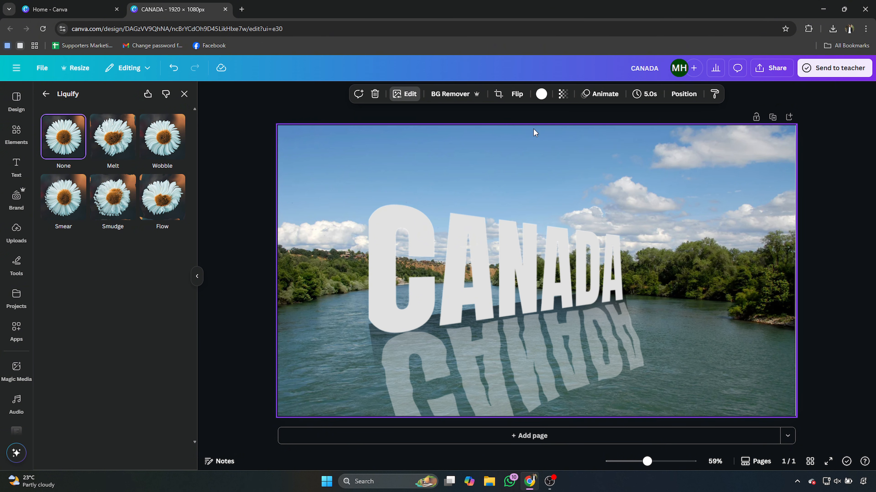
{"action": "left_click", "coordinate": [562, 94]}
- Download the finished design as a PNG and open the downloaded CANADA (4).png
{"action": "left_click", "coordinate": [779, 72]}
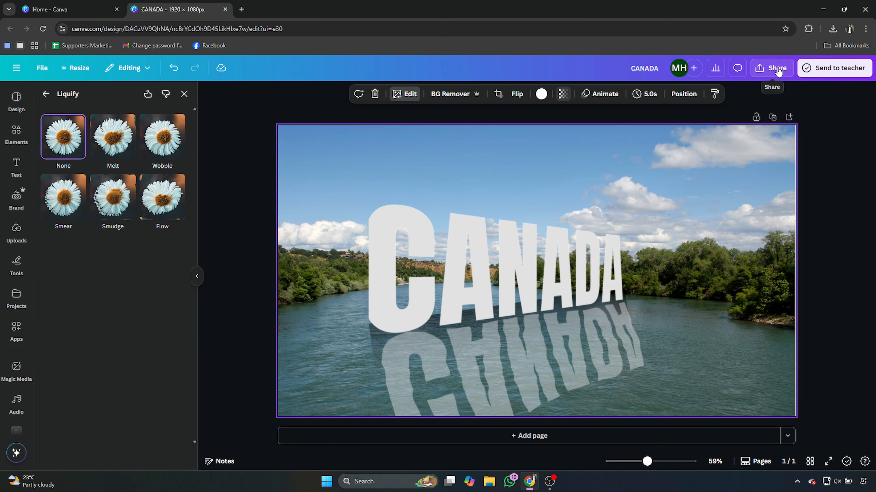
{"action": "left_click", "coordinate": [778, 69]}
{"action": "left_click", "coordinate": [716, 256]}
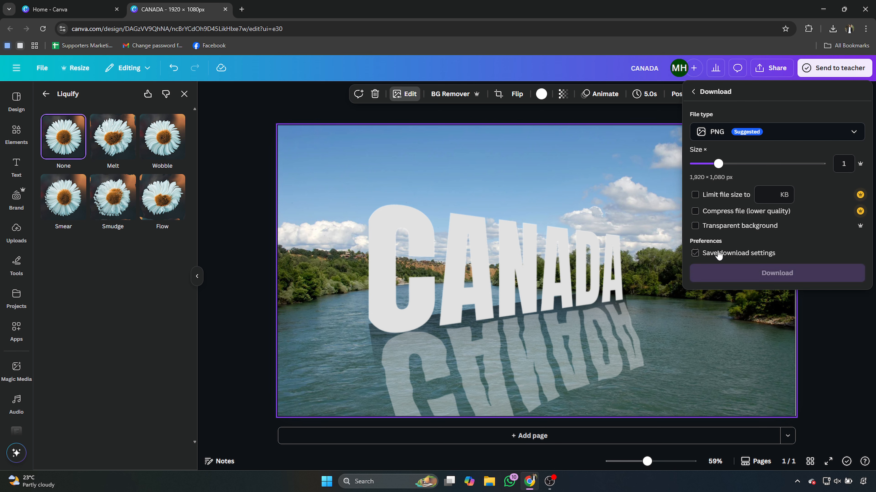
{"action": "left_click", "coordinate": [719, 271]}
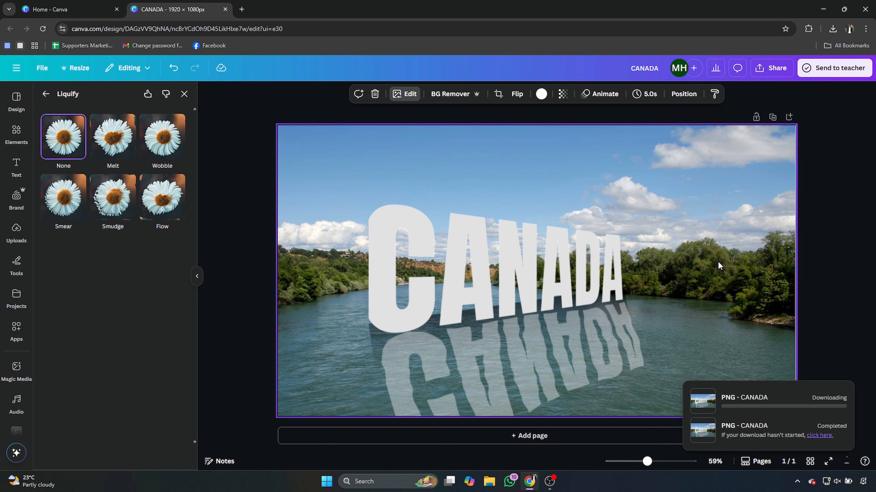
{"action": "left_click", "coordinate": [816, 409]}
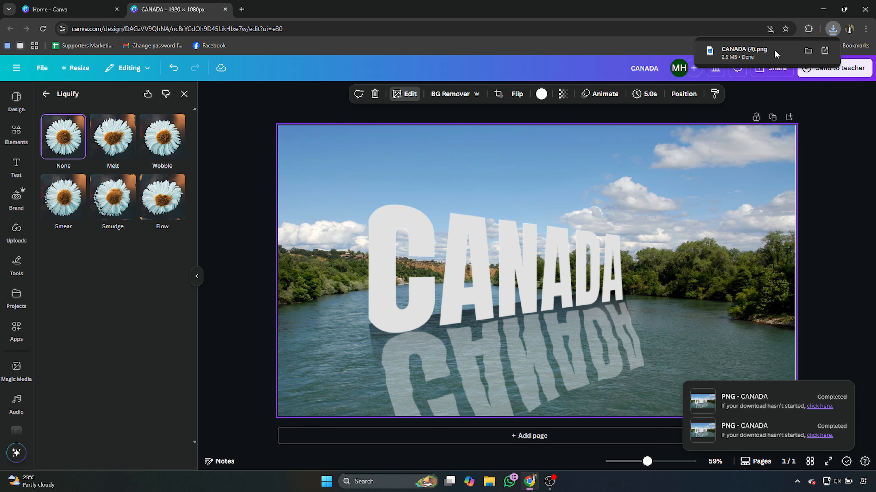
{"action": "left_click", "coordinate": [774, 54]}
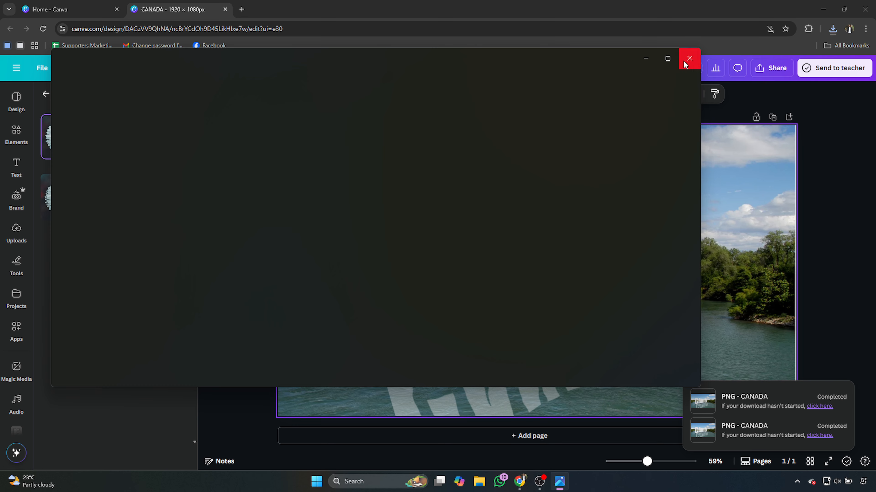